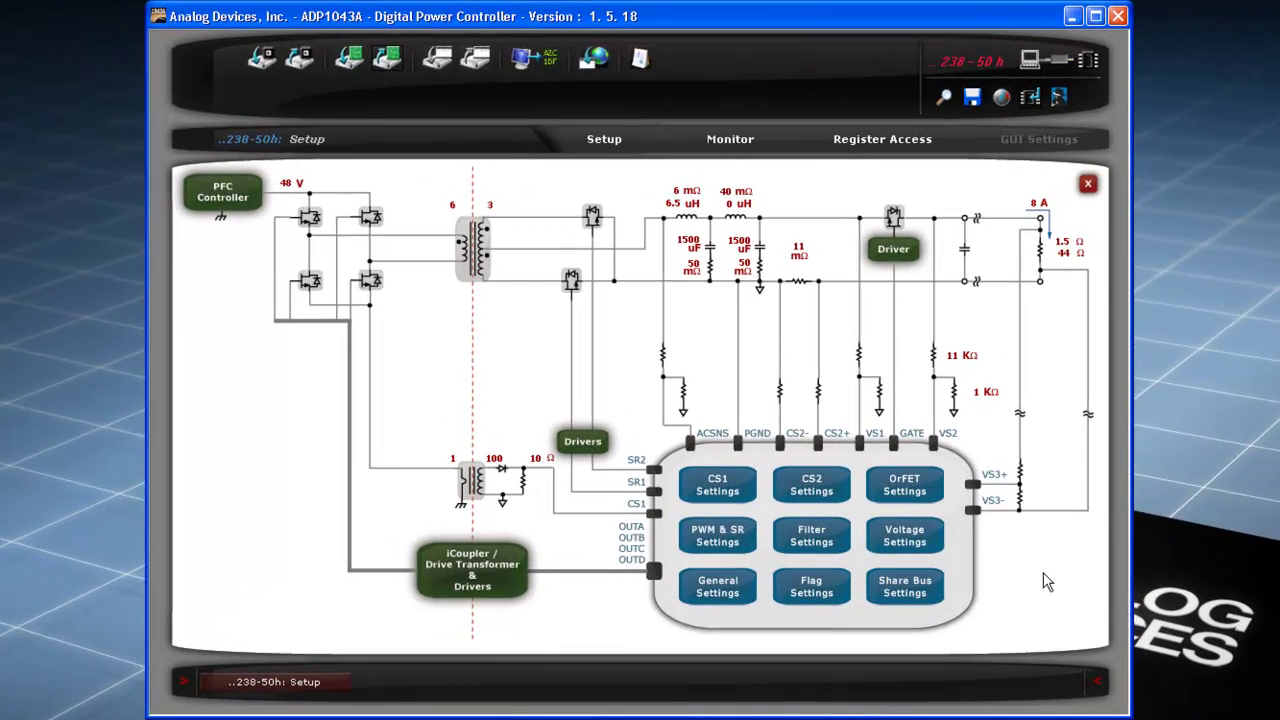
- Check the live readings, then open Voltage Settings showing 11.92 V with VS trims -20, -13, -25
{"action": "left_click", "coordinate": [737, 142]}
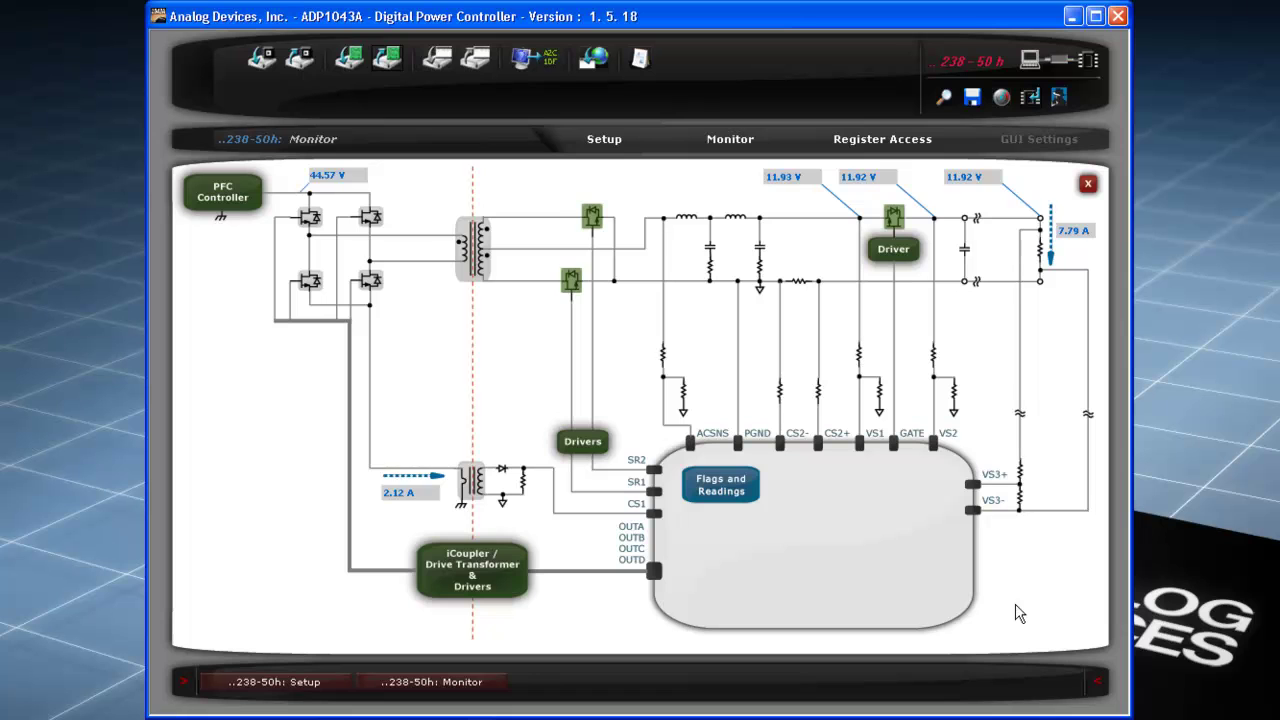
{"action": "left_click", "coordinate": [620, 140]}
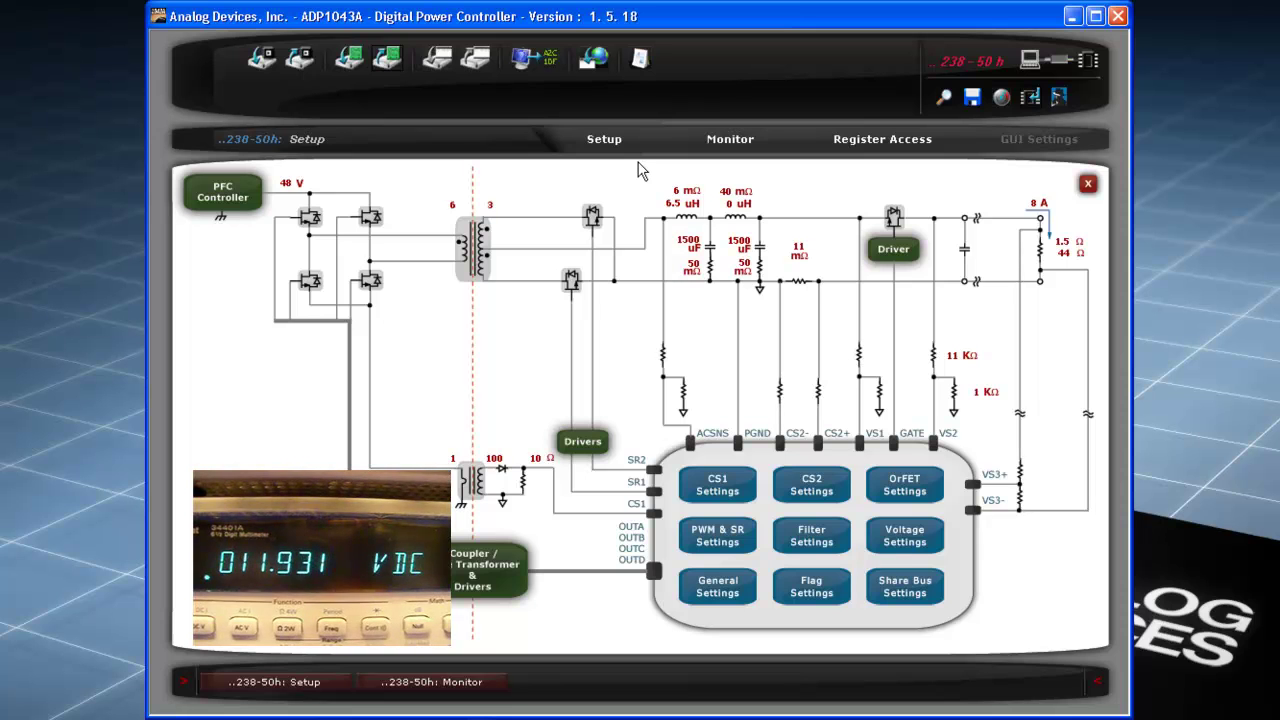
{"action": "left_click", "coordinate": [910, 537]}
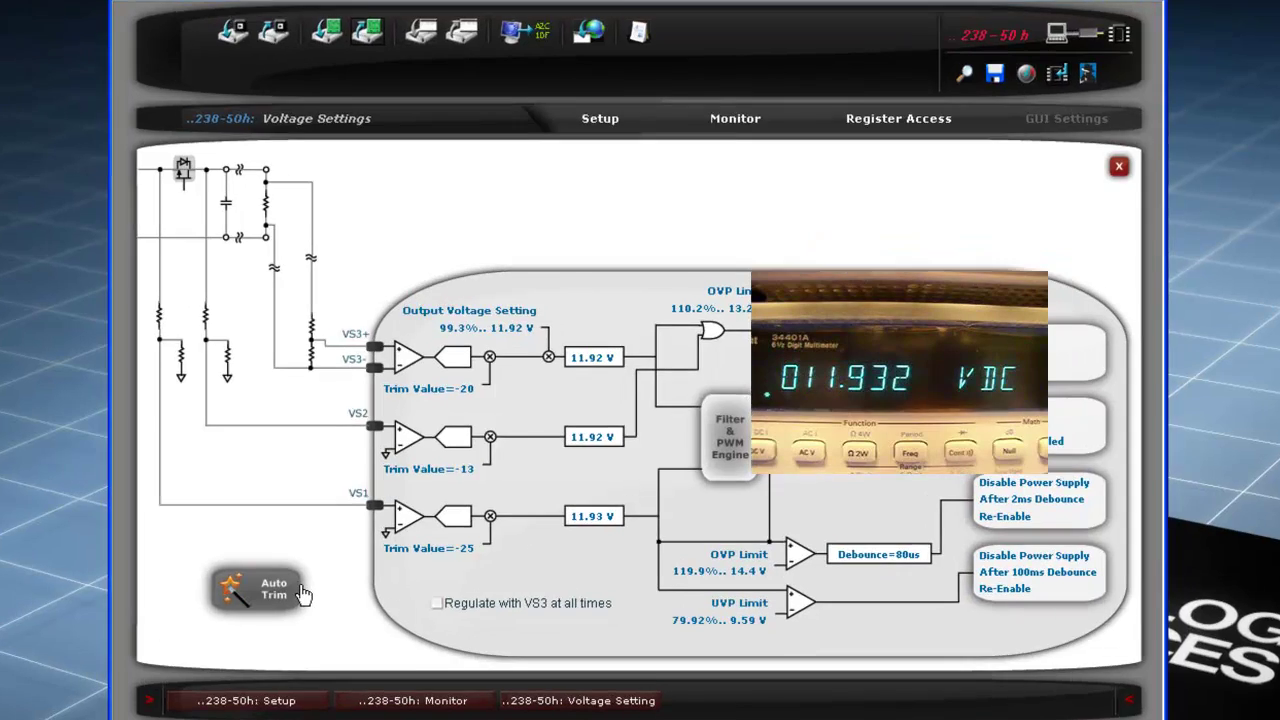
- Start Auto Trim and apply the 100% 12 V output voltage setting
{"action": "left_click", "coordinate": [302, 594]}
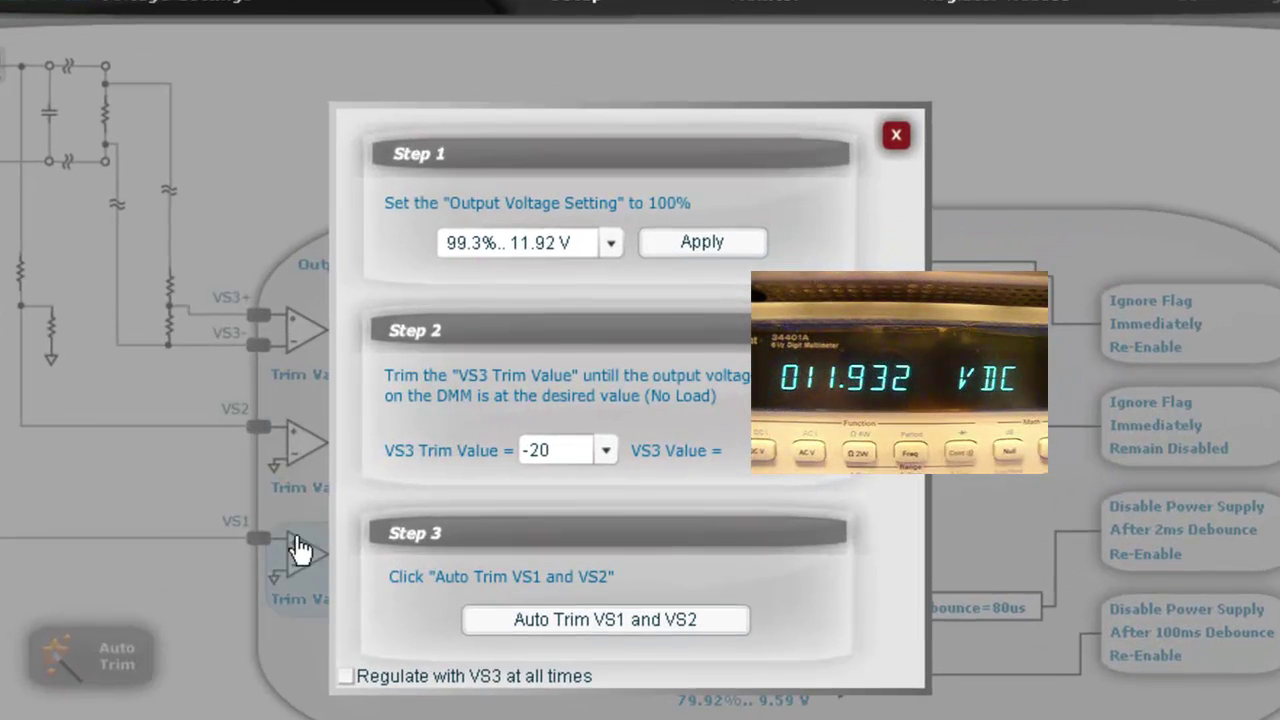
{"action": "left_click", "coordinate": [608, 240]}
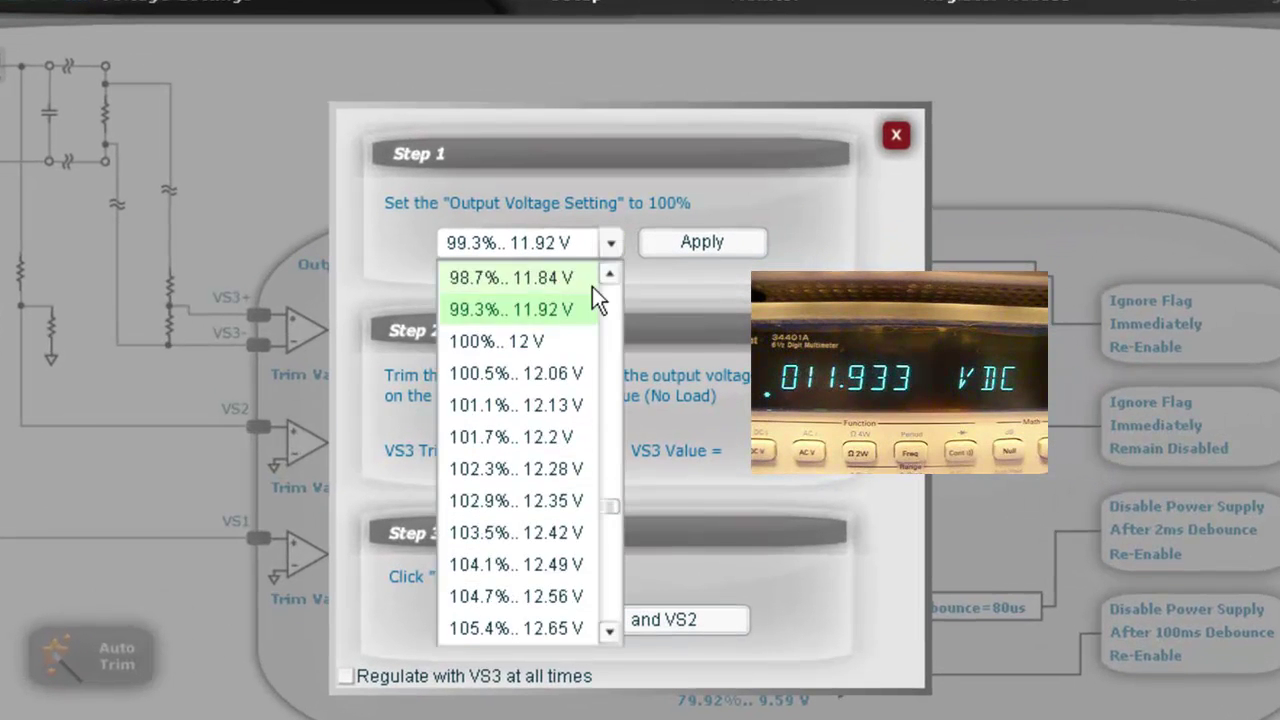
{"action": "left_click", "coordinate": [582, 262]}
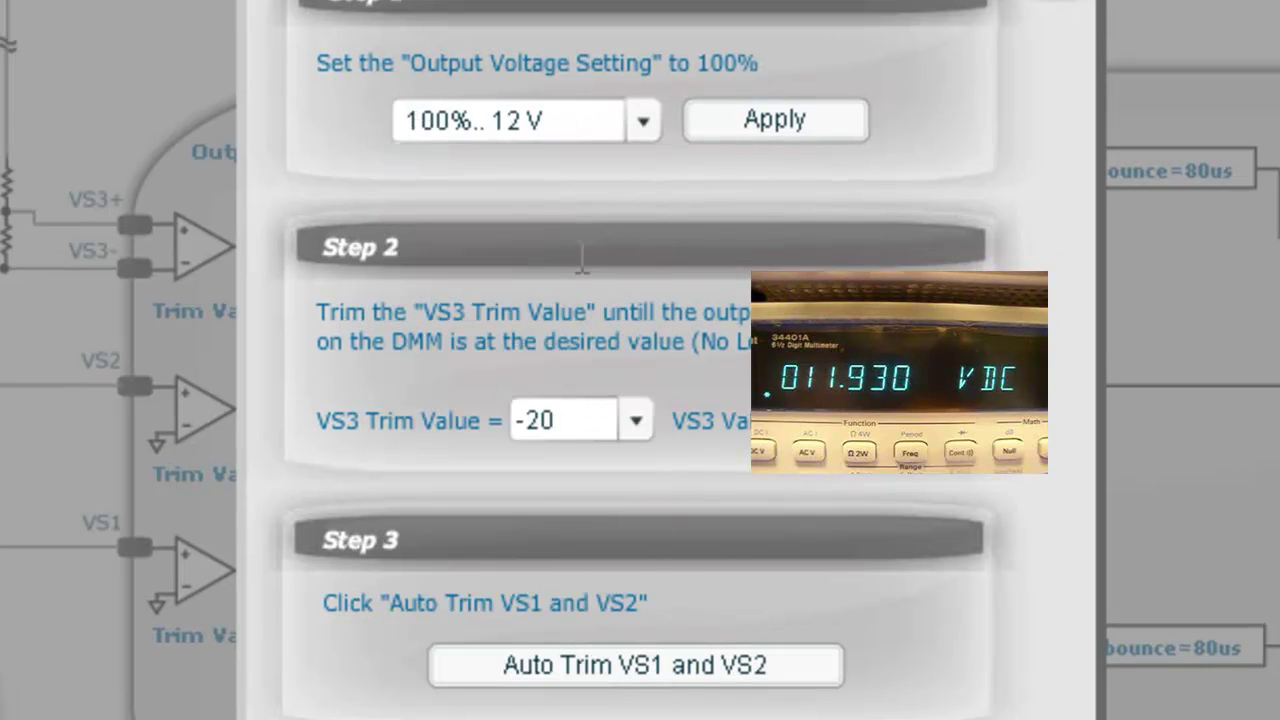
{"action": "left_click", "coordinate": [800, 118]}
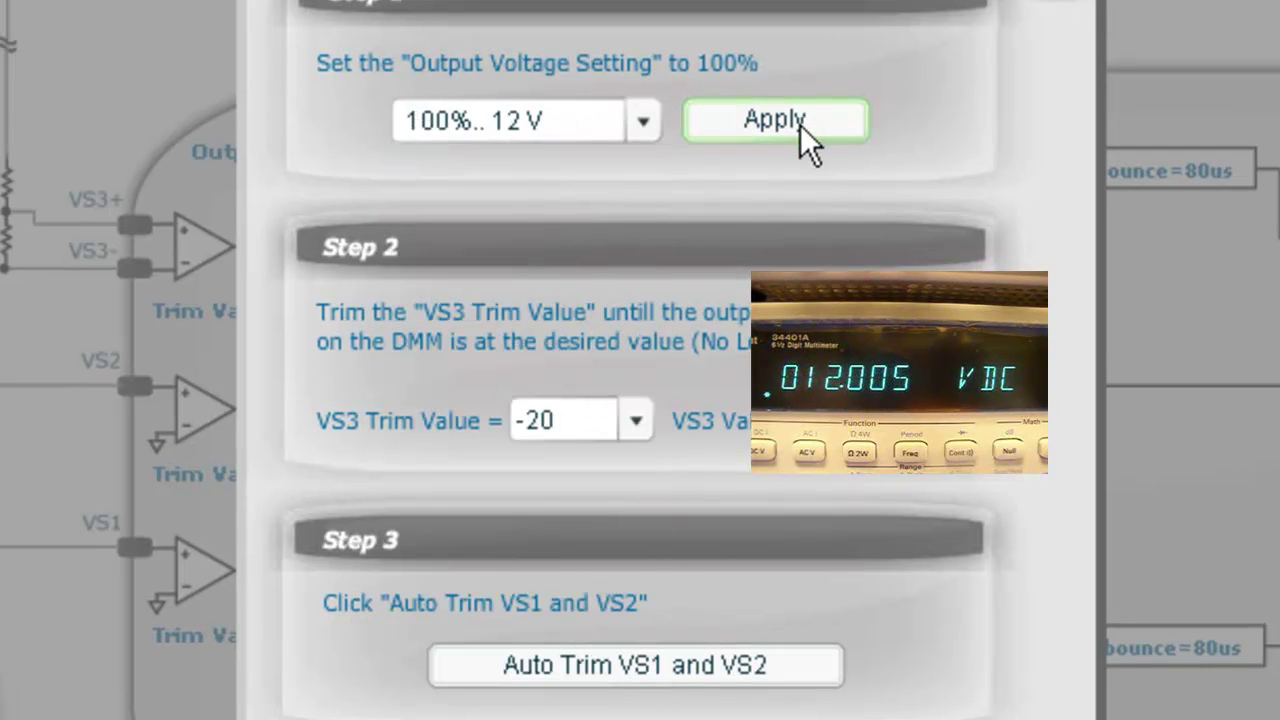
- Adjust the VS3 trim value to -19 so the meter reads about 12.000 V
{"action": "left_click", "coordinate": [632, 431]}
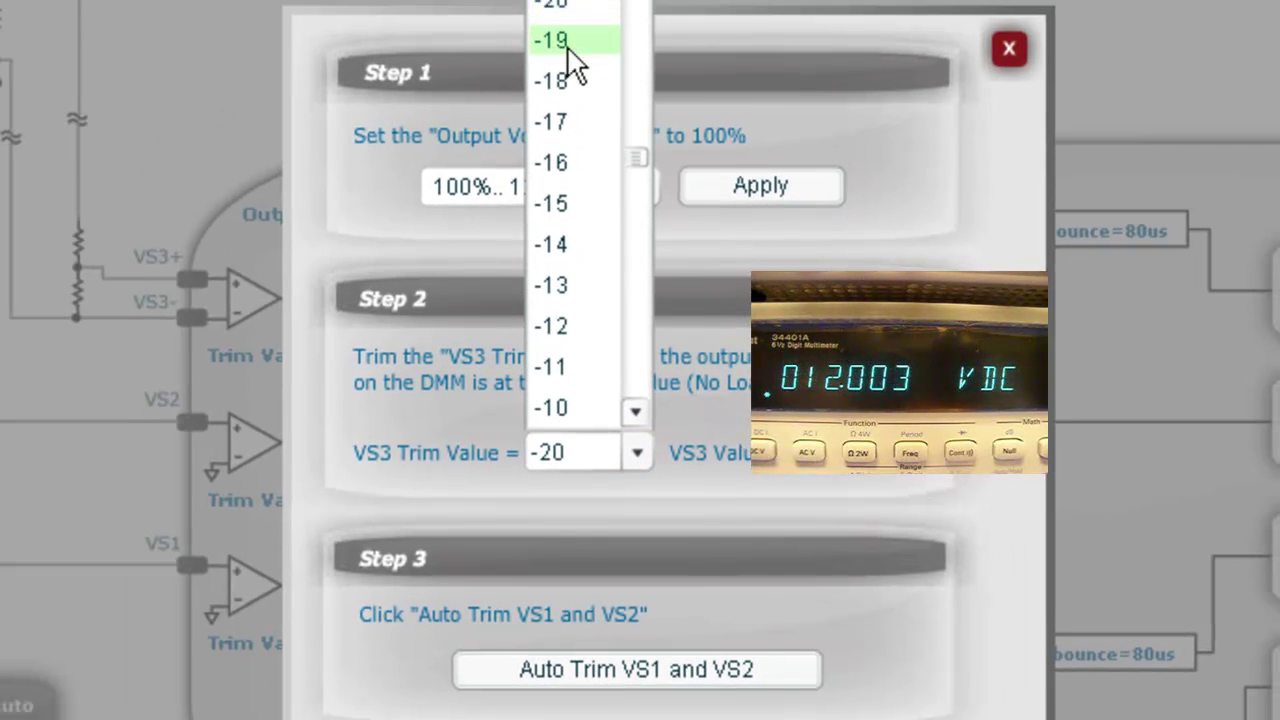
{"action": "left_click", "coordinate": [571, 45]}
{"action": "key", "text": "Down"}
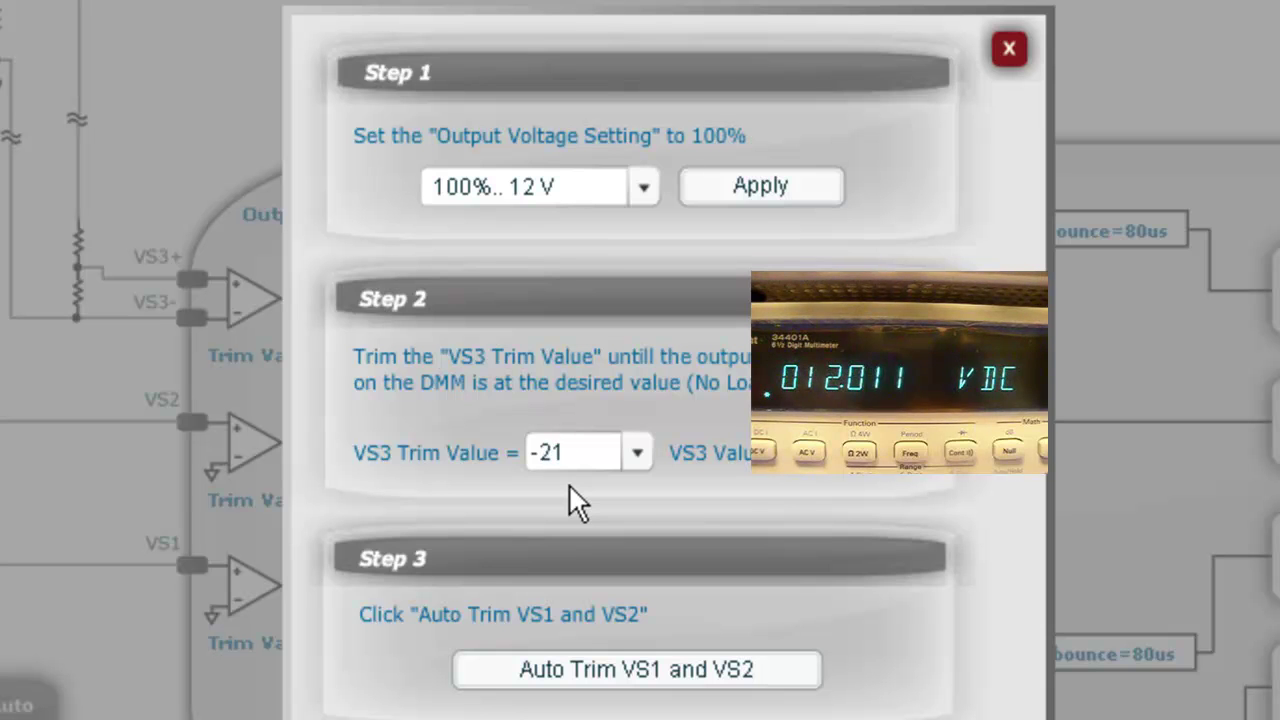
{"action": "key", "text": "Down"}
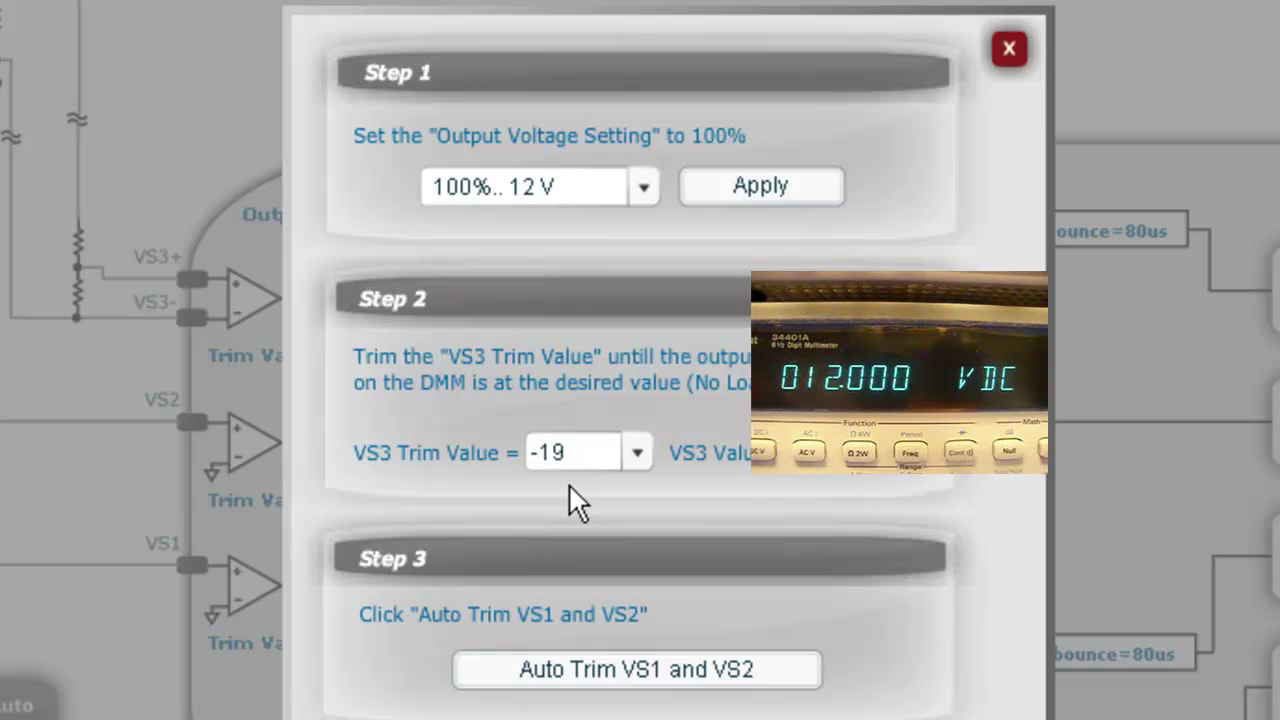
- Auto-trim VS1 and VS2 to match VS3, then program the registers into EEPROM
{"action": "left_click", "coordinate": [709, 667]}
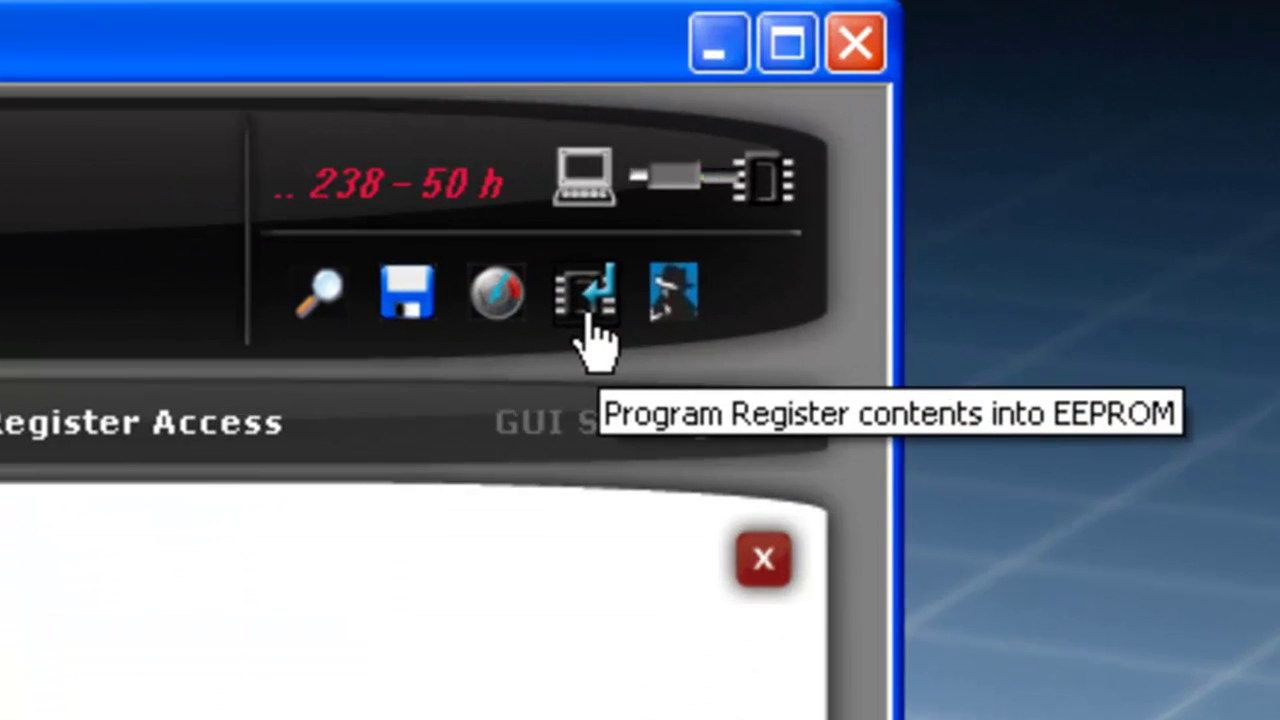
{"action": "left_click", "coordinate": [588, 318]}
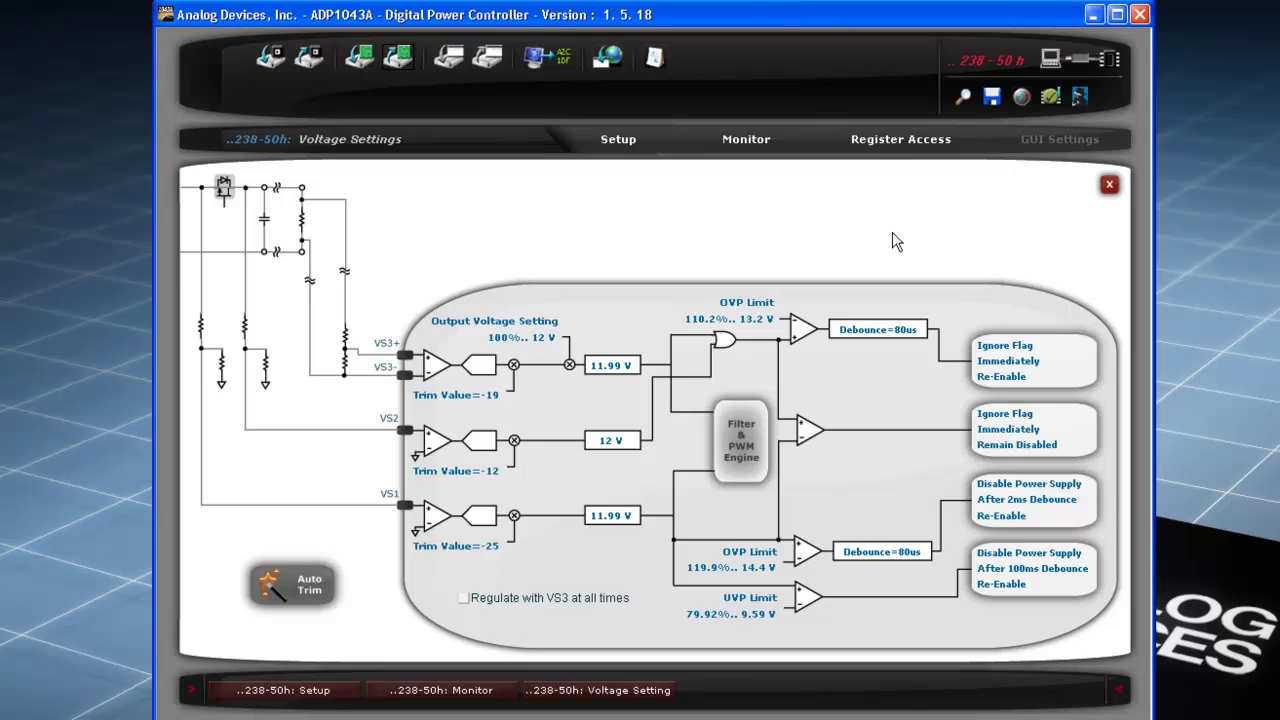
- Auto-trim CS2 at zero current and a 7.99 A load, then program the trims into EEPROM
{"action": "left_click", "coordinate": [625, 145]}
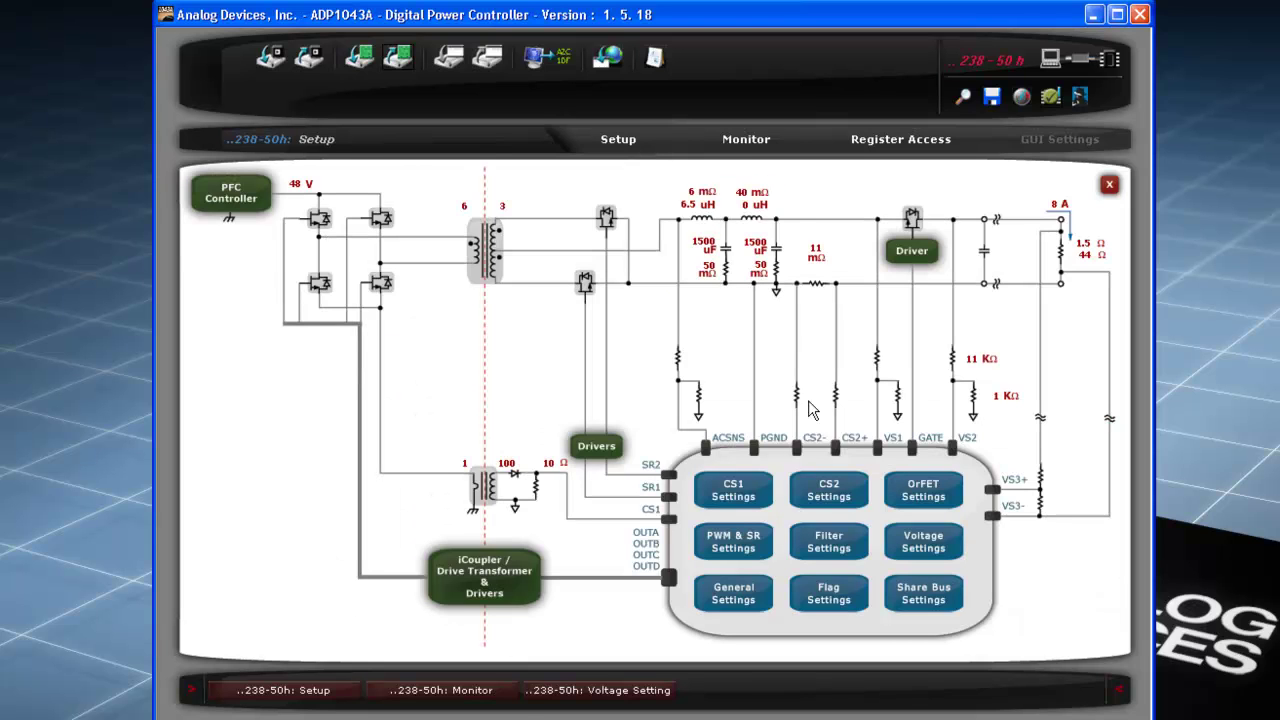
{"action": "left_click", "coordinate": [856, 499]}
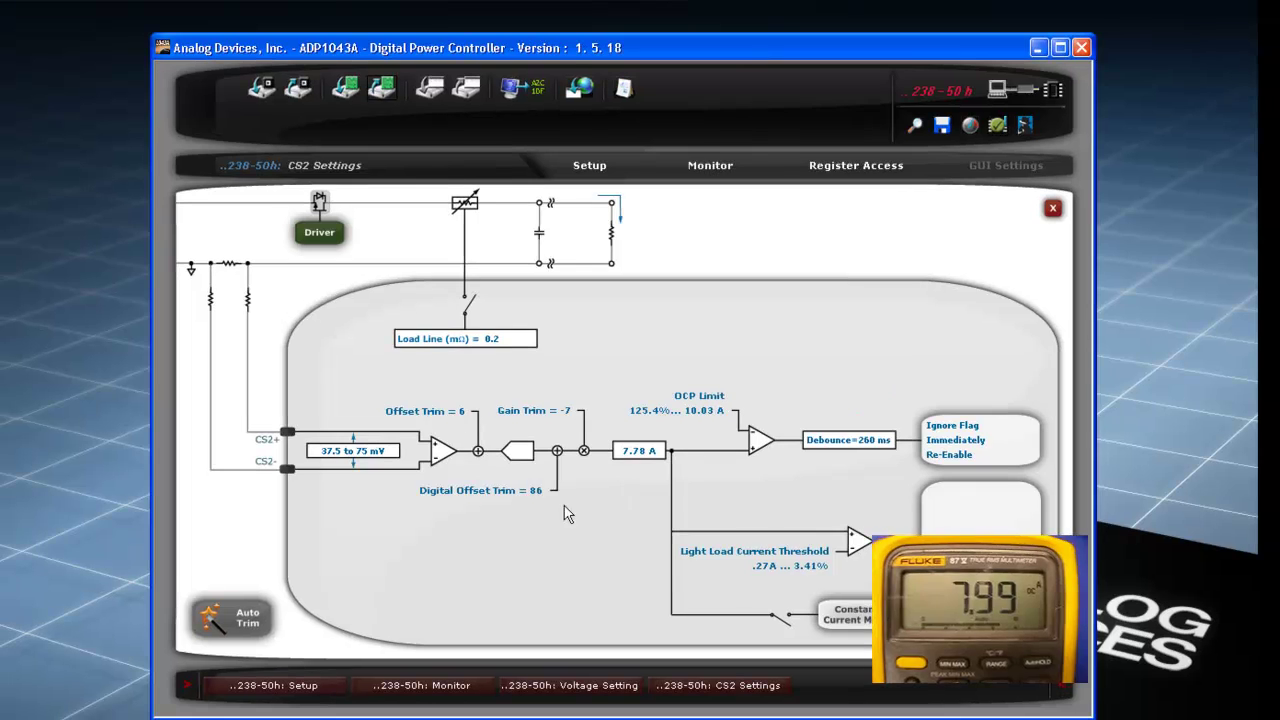
{"action": "left_click", "coordinate": [253, 625]}
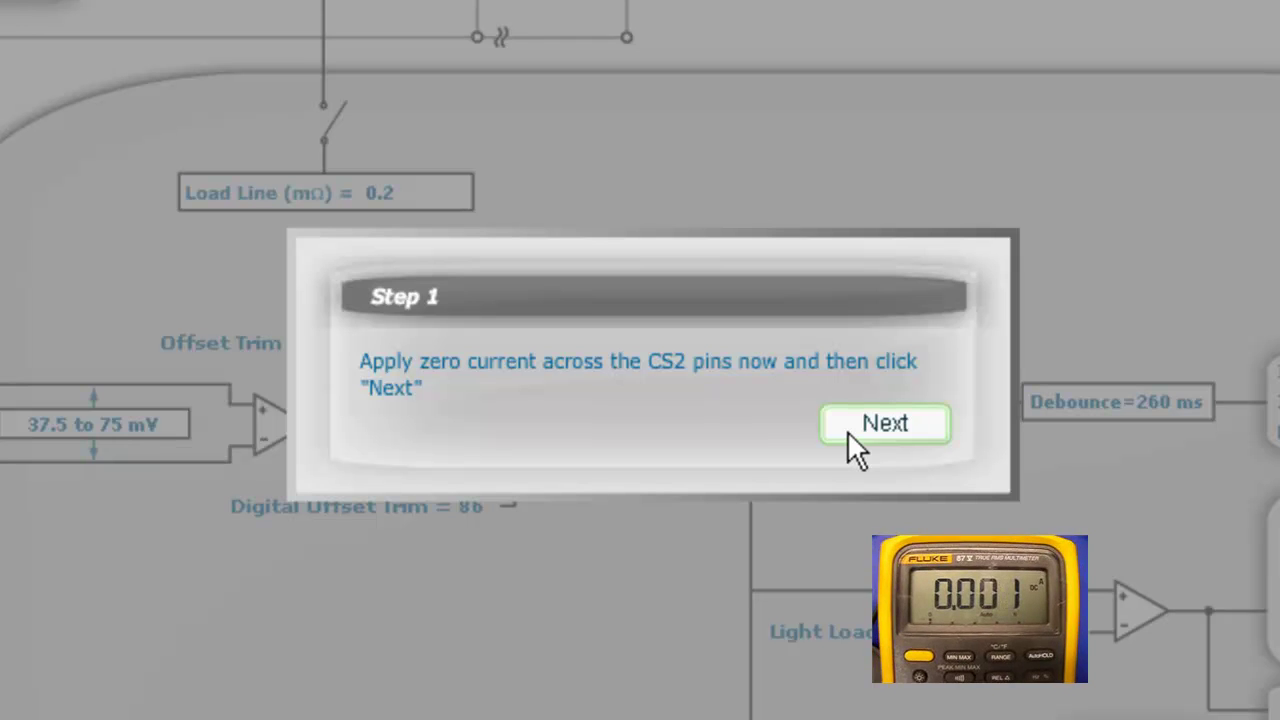
{"action": "left_click", "coordinate": [847, 430]}
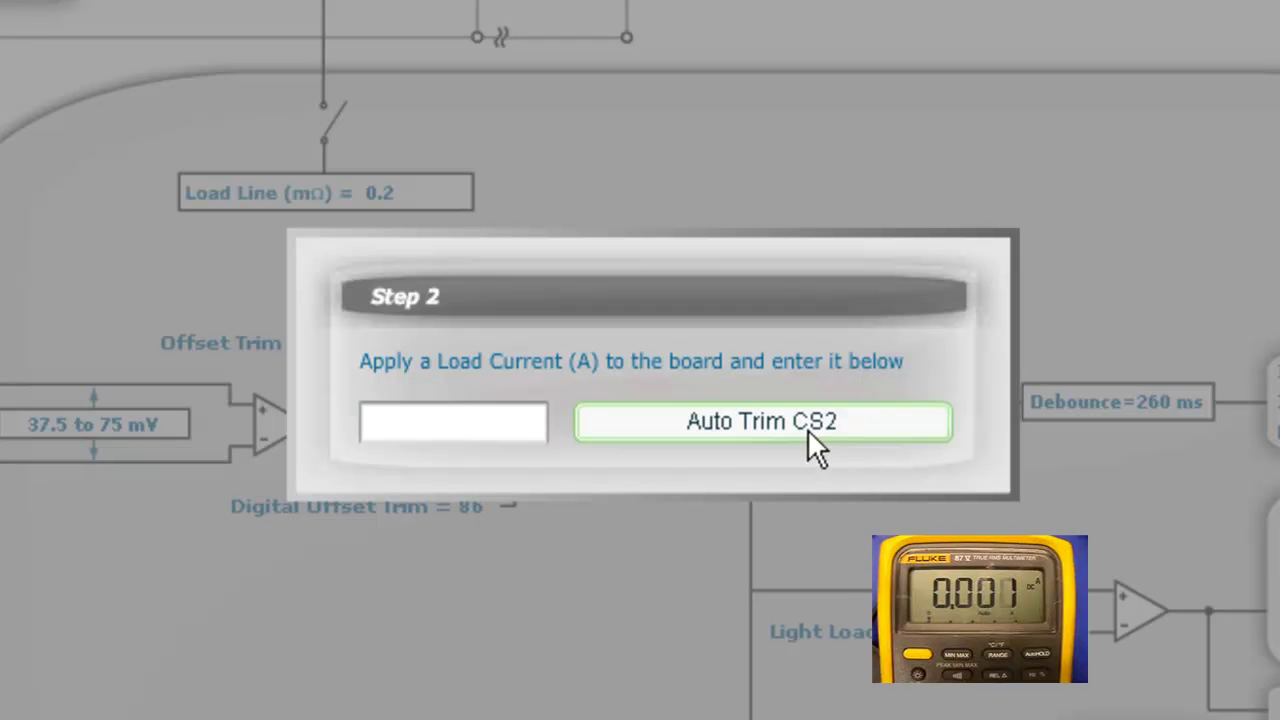
{"action": "left_click", "coordinate": [517, 422]}
{"action": "type", "text": "7.99"}
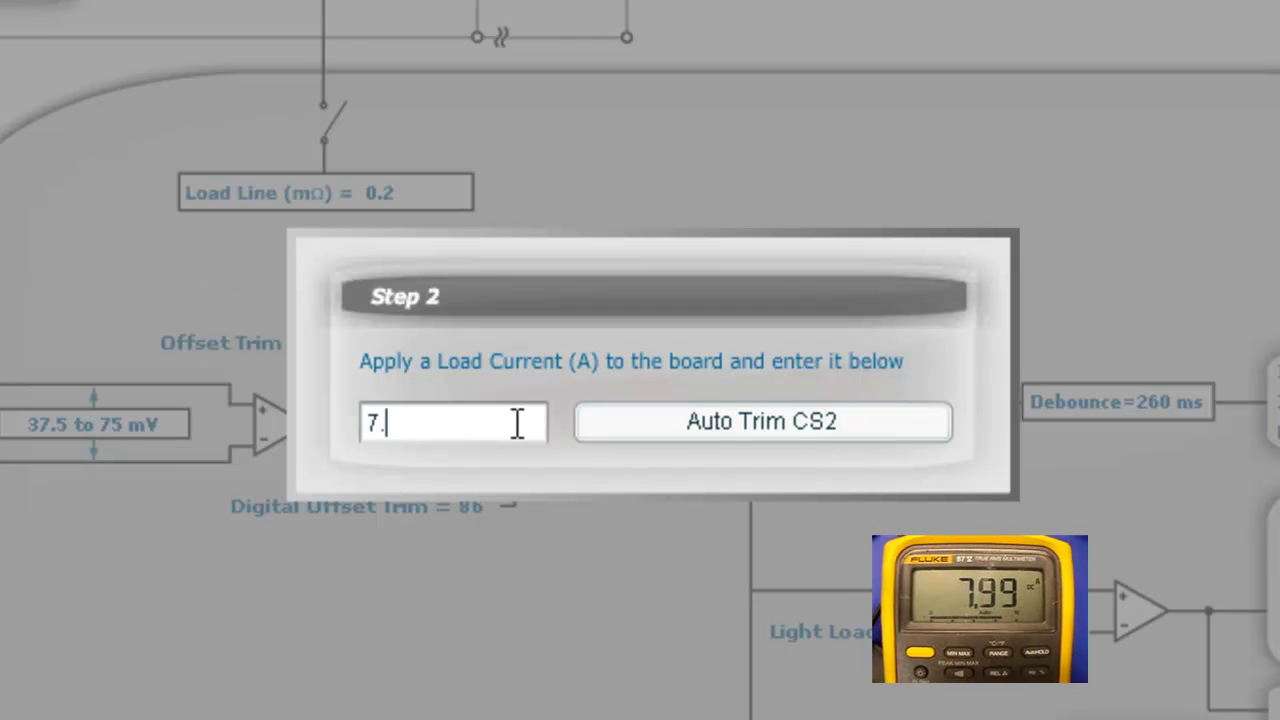
{"action": "left_click", "coordinate": [685, 412]}
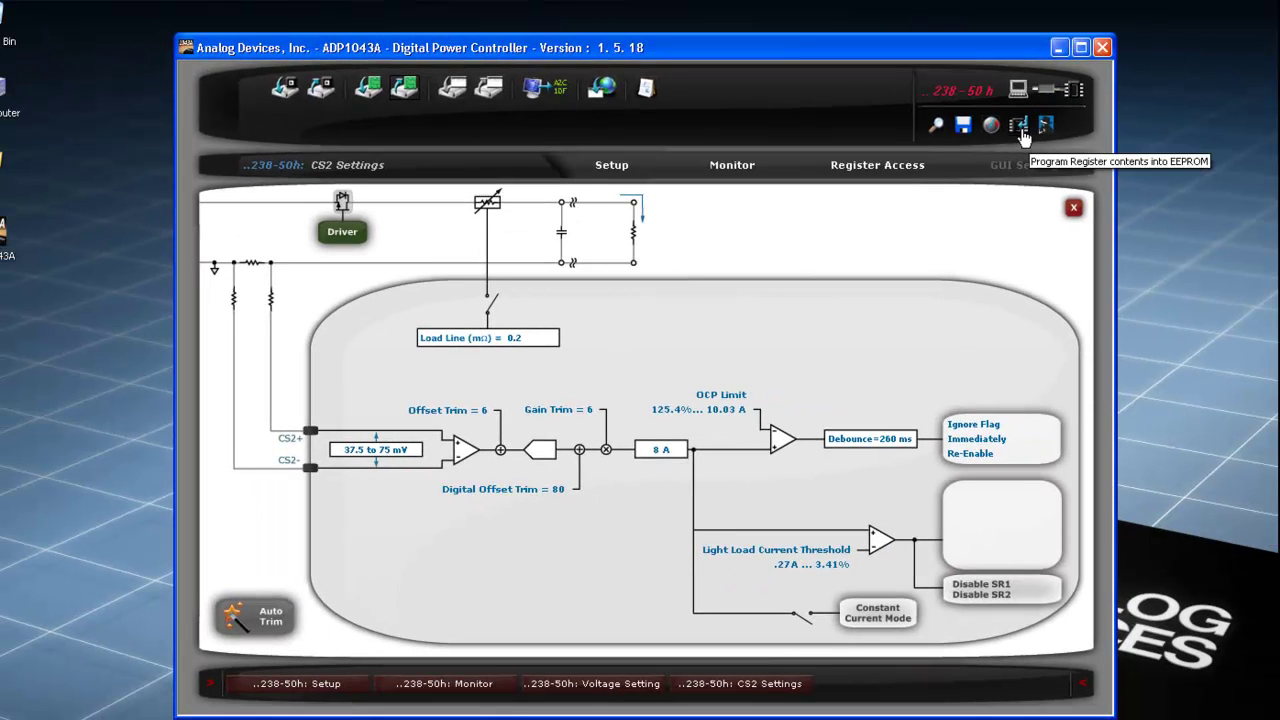
{"action": "left_click", "coordinate": [1024, 133]}
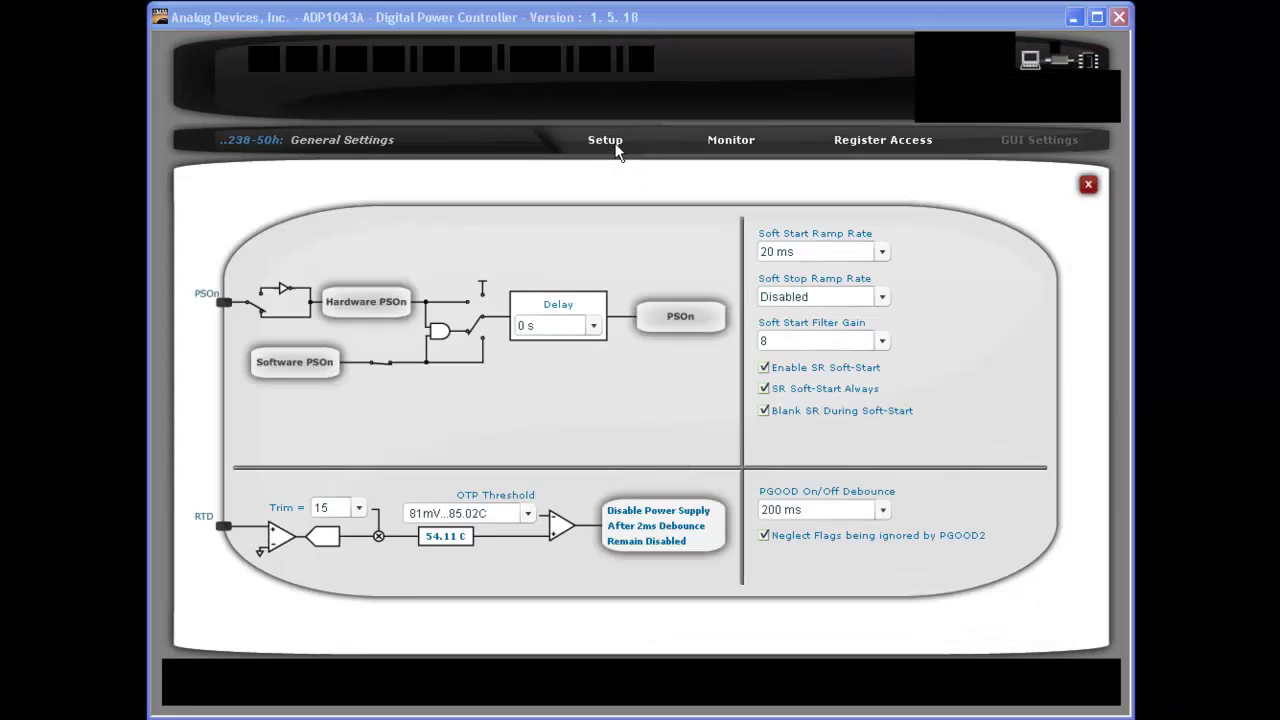
- In General Settings, lower the RTD trim from 15 through 14 down to 0
{"action": "left_click", "coordinate": [617, 145]}
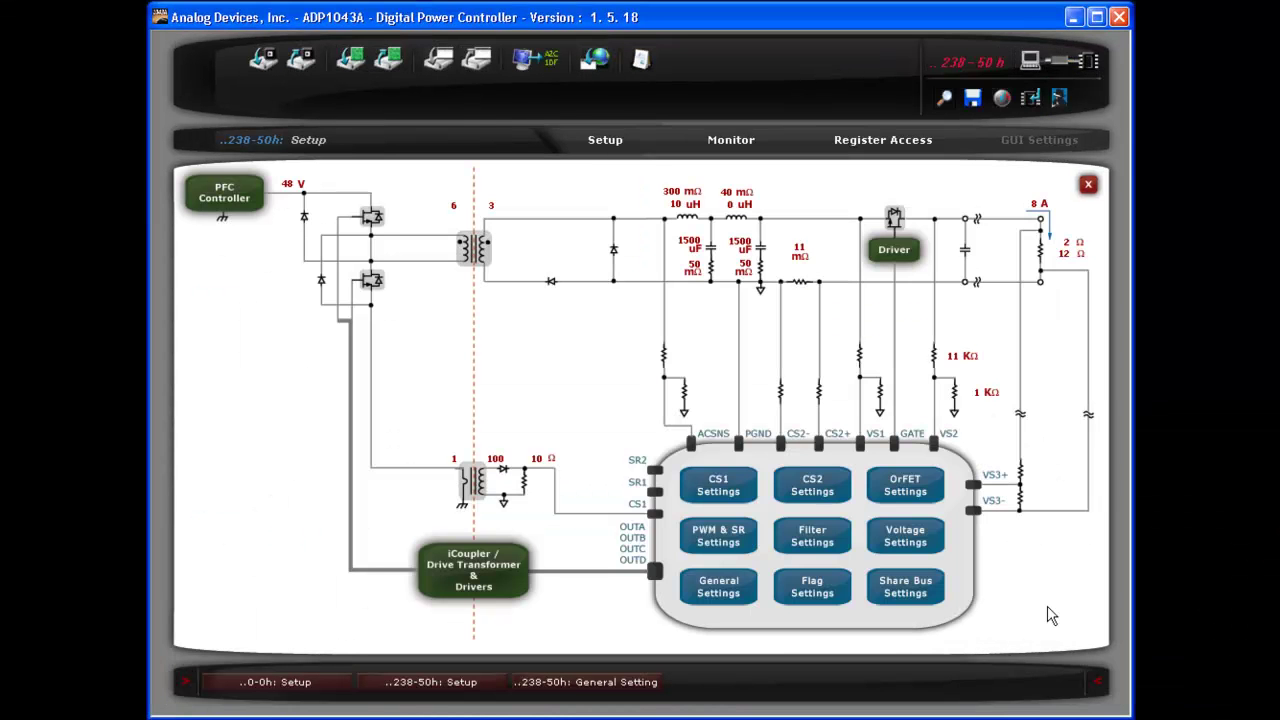
{"action": "left_click", "coordinate": [728, 603]}
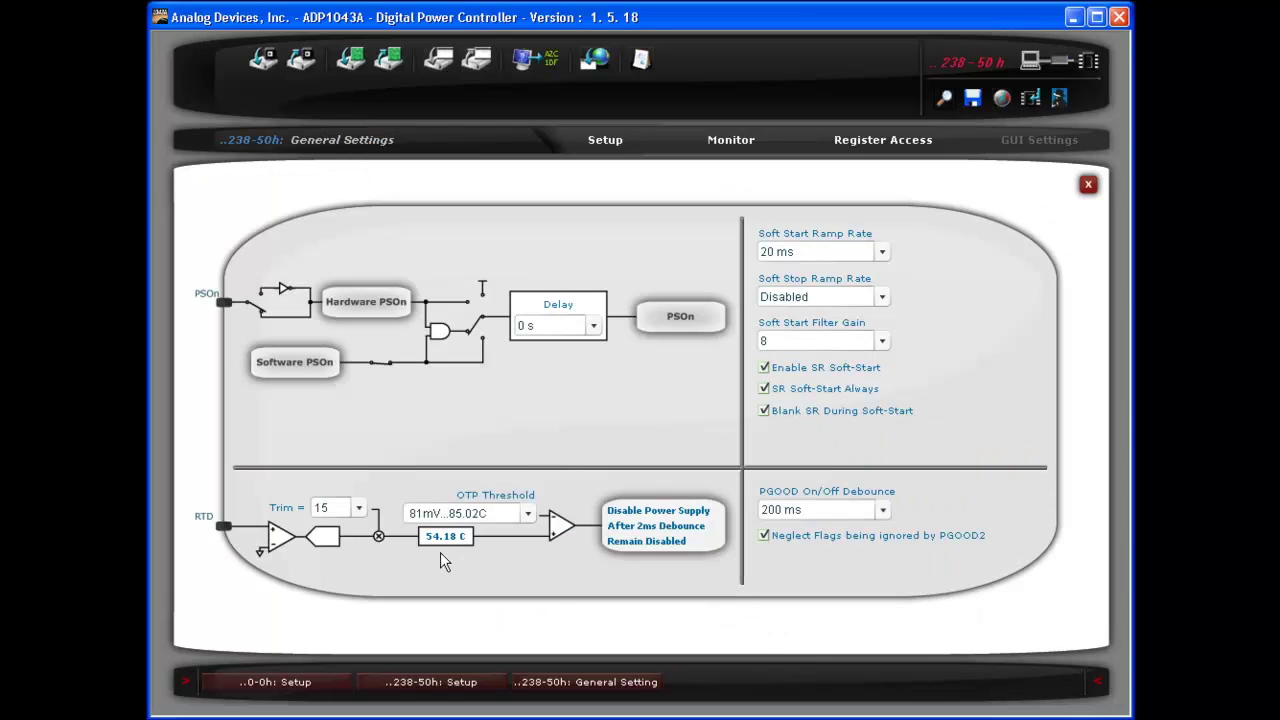
{"action": "left_click", "coordinate": [357, 509]}
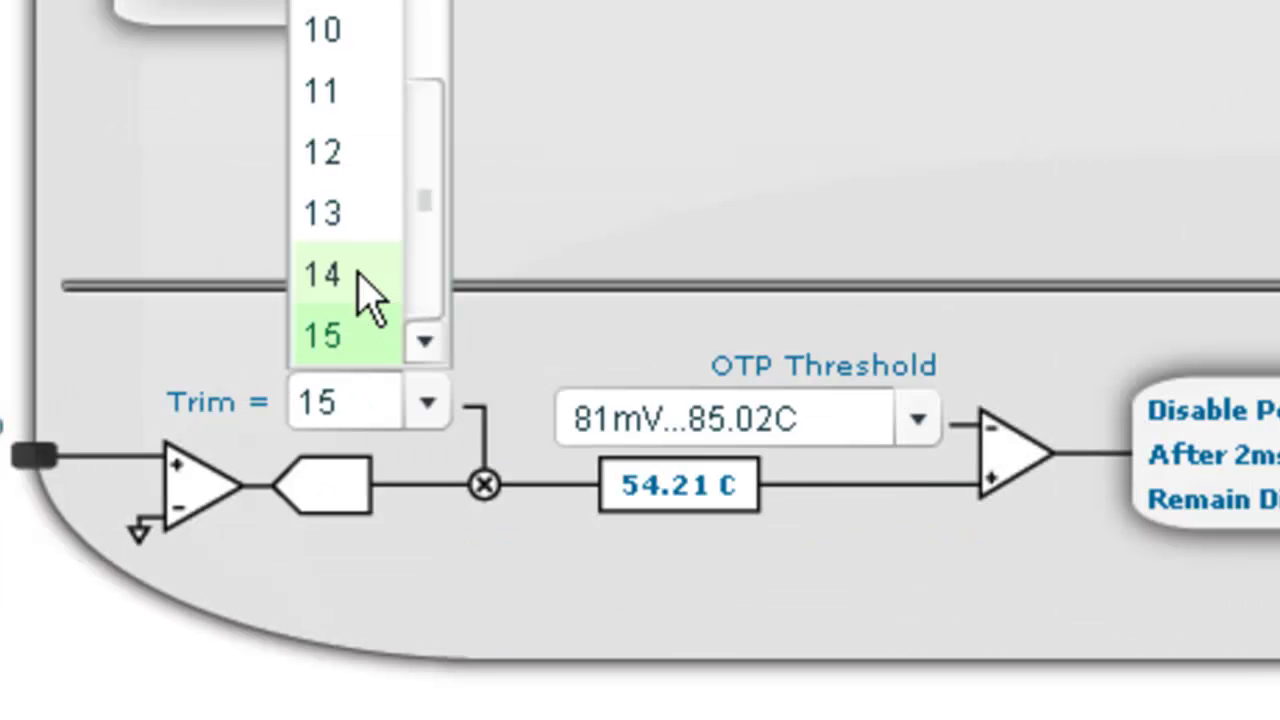
{"action": "left_click", "coordinate": [358, 274]}
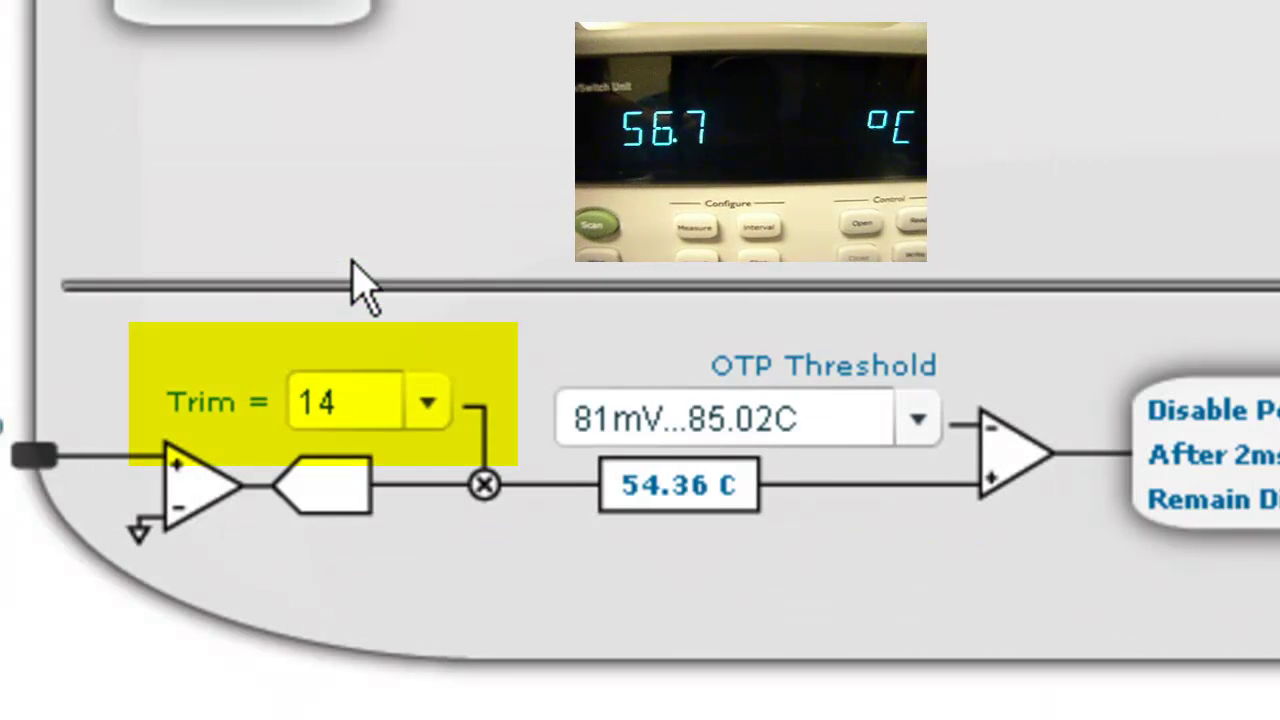
{"action": "key", "text": "Up"}
{"action": "key", "text": "Up"}
{"action": "key", "text": "Up"}
{"action": "key", "text": "Up"}
{"action": "key", "text": "Up"}
{"action": "key", "text": "Up"}
{"action": "key", "text": "Up"}
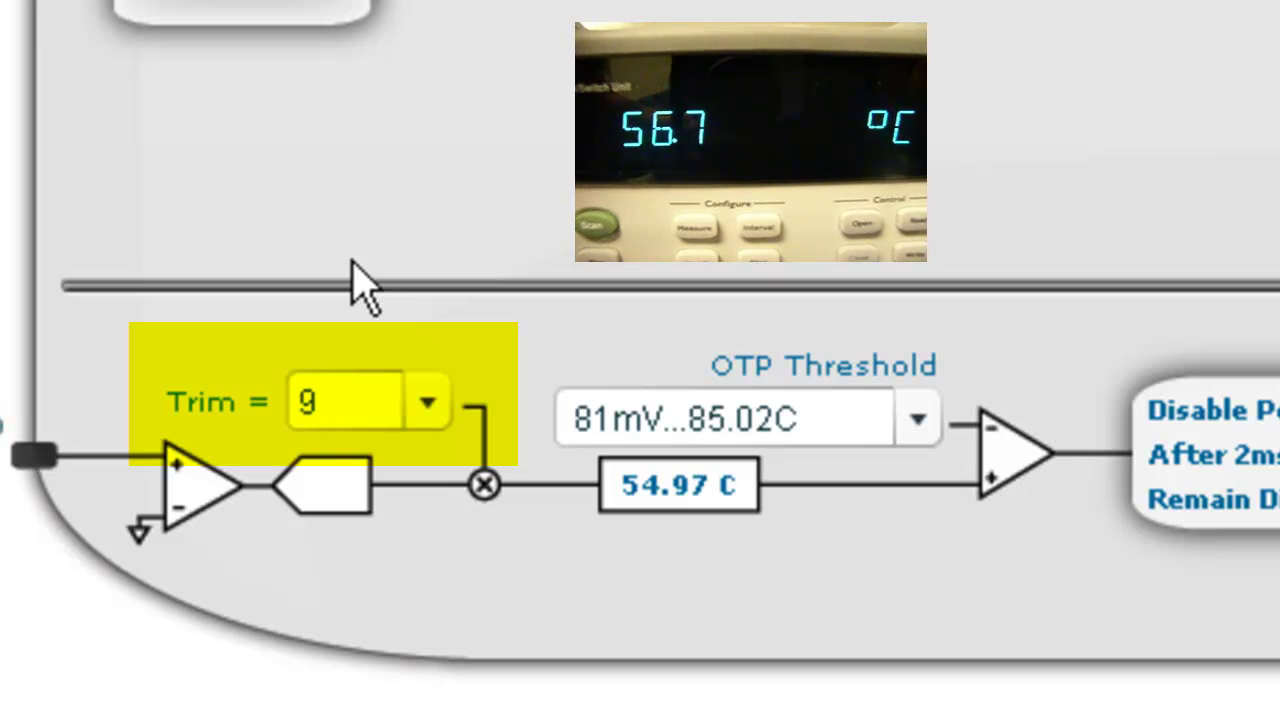
{"action": "key", "text": "Up"}
{"action": "key", "text": "Up"}
{"action": "key", "text": "Up"}
{"action": "key", "text": "Up"}
{"action": "key", "text": "Up"}
{"action": "key", "text": "Up"}
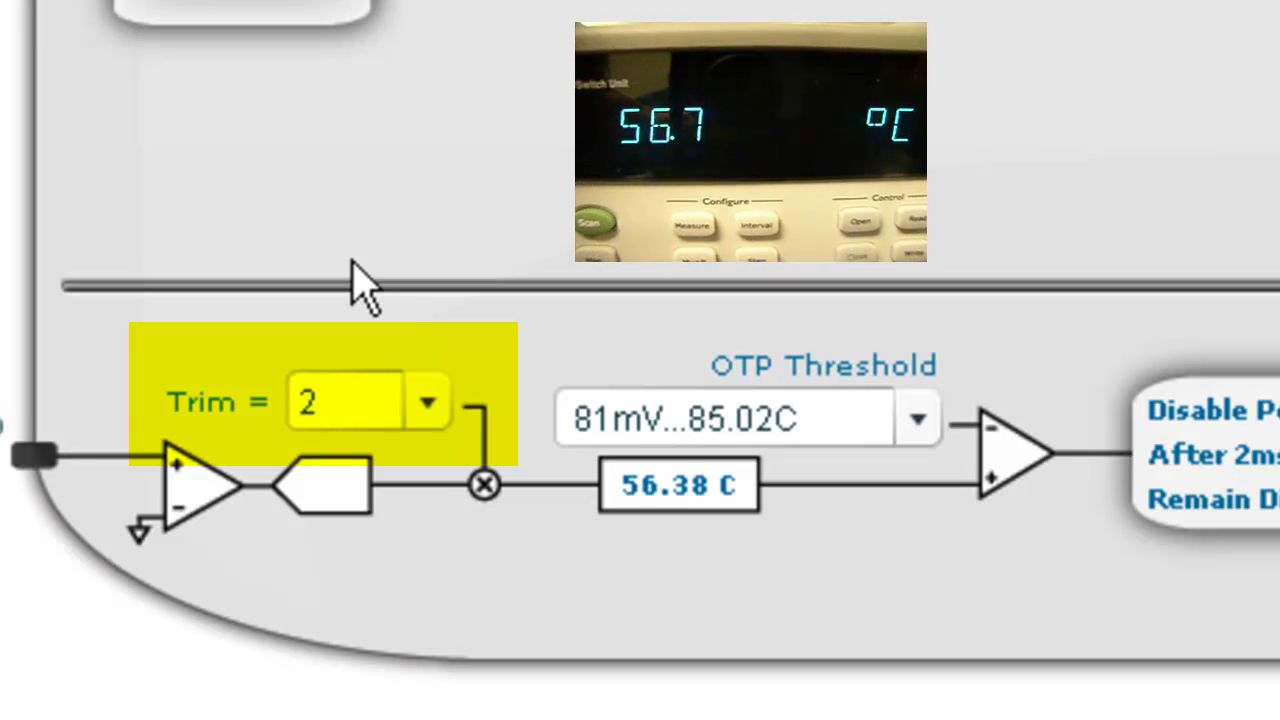
{"action": "key", "text": "Up"}
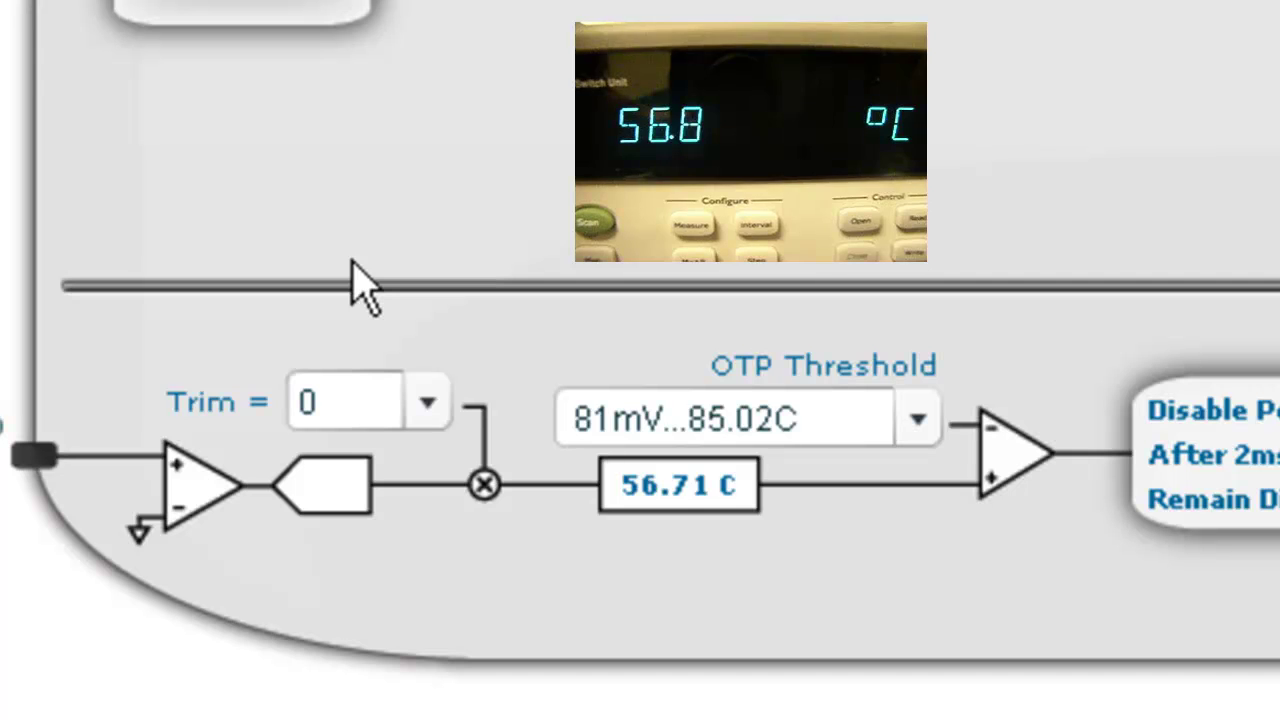